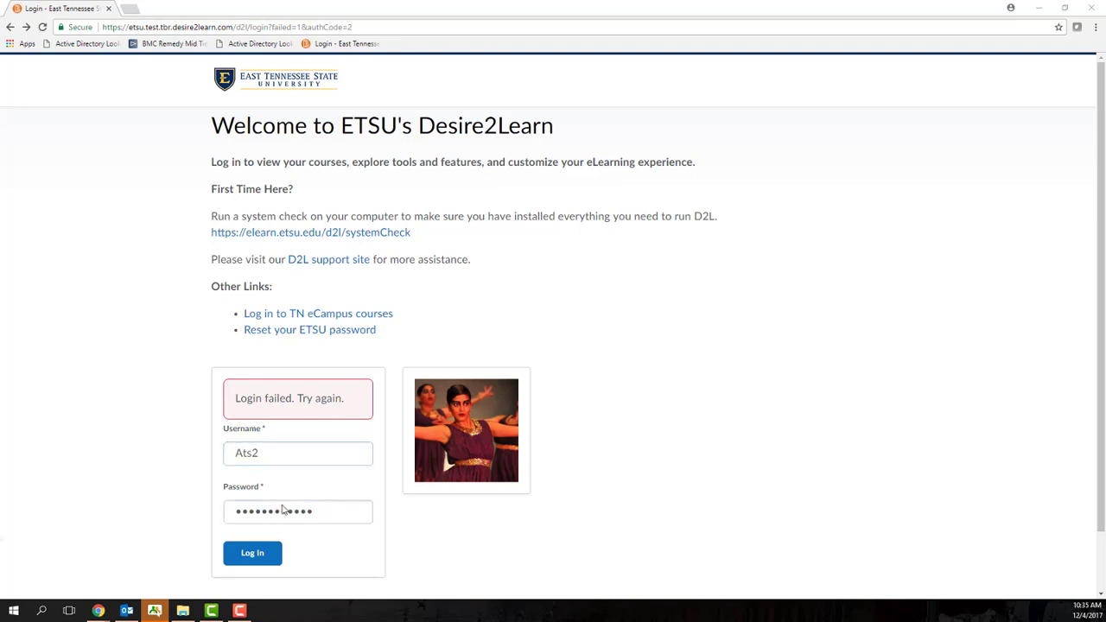
# Log in to Desire2Learn with the credentials already entered.
pyautogui.click(251, 553)
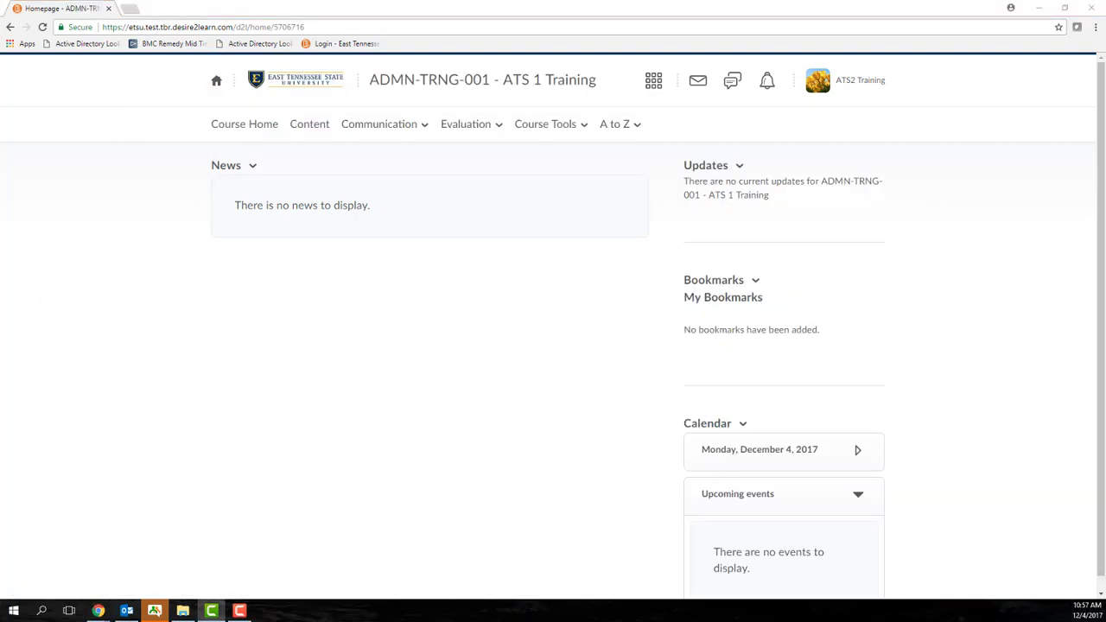
# In the course selector, toggle the pin for ADMN-0005-304 - QCOM 2015 on and off, and pin ADMN-TRNG-001 - ATS 1 Training.
pyautogui.click(655, 90)
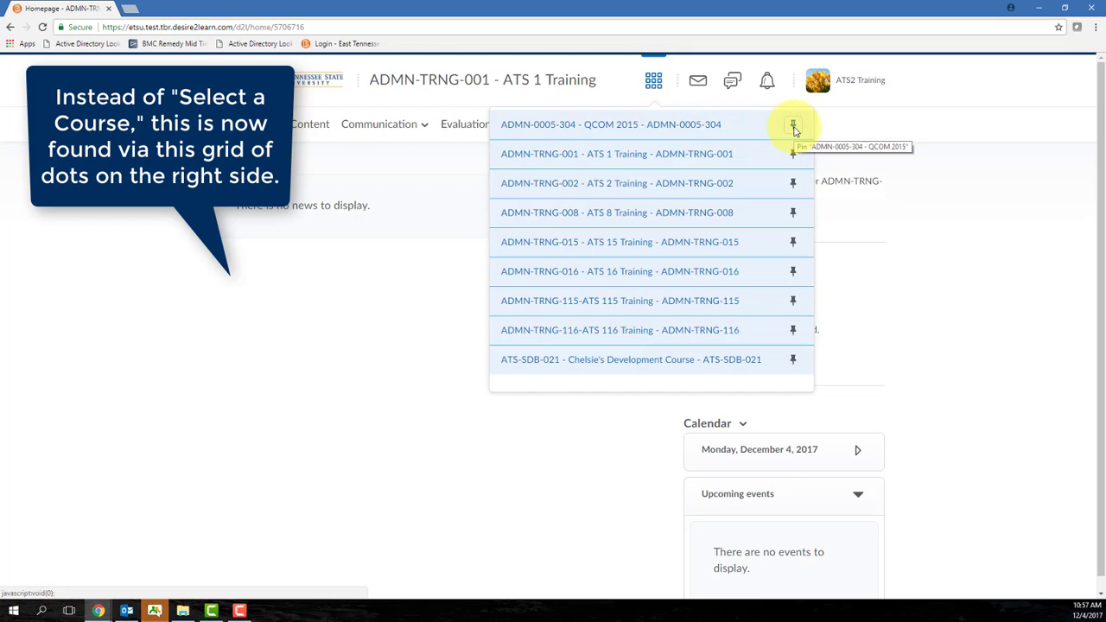
pyautogui.click(793, 127)
pyautogui.click(793, 127)
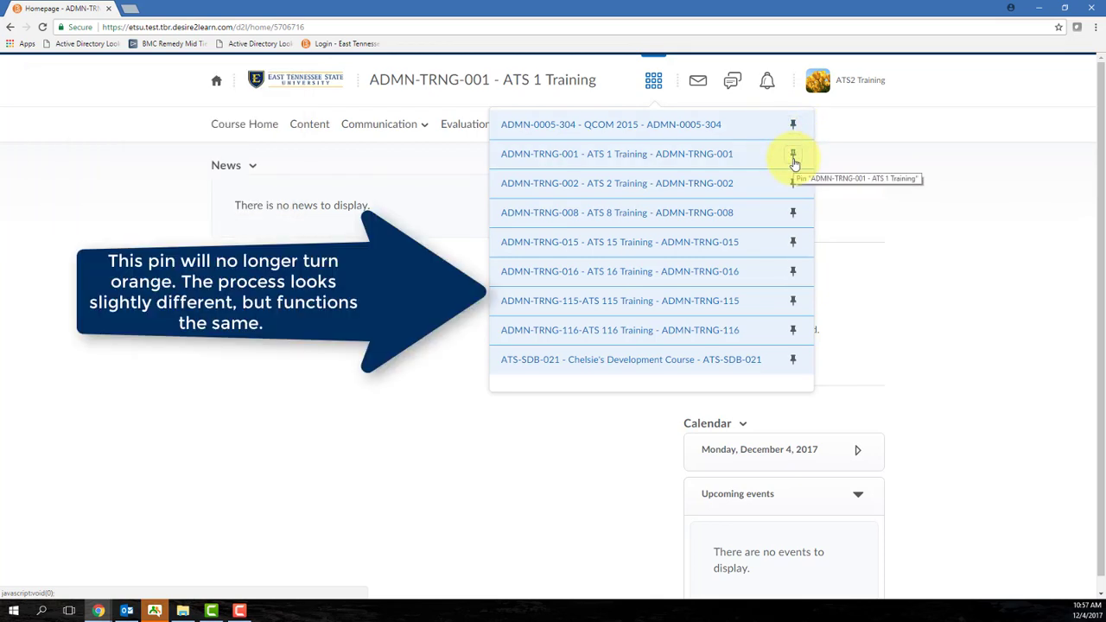
pyautogui.click(794, 160)
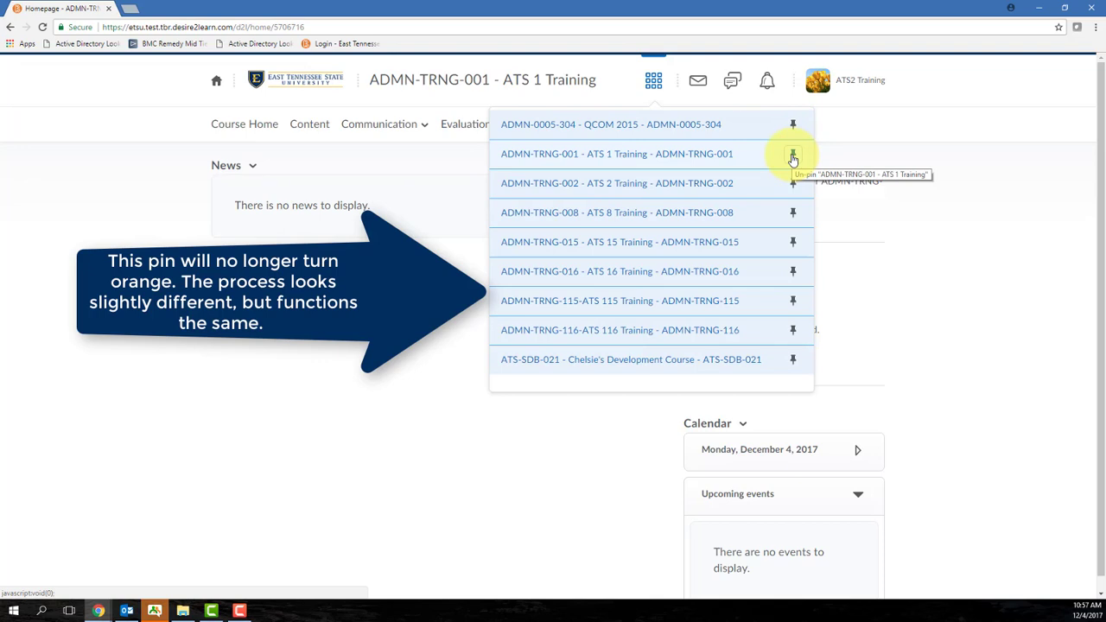
# Toggle the pin for ADMN-TRNG-015 - ATS 15 Training on and off, reopening the course list in between, and close the list.
pyautogui.click(793, 242)
pyautogui.click(654, 81)
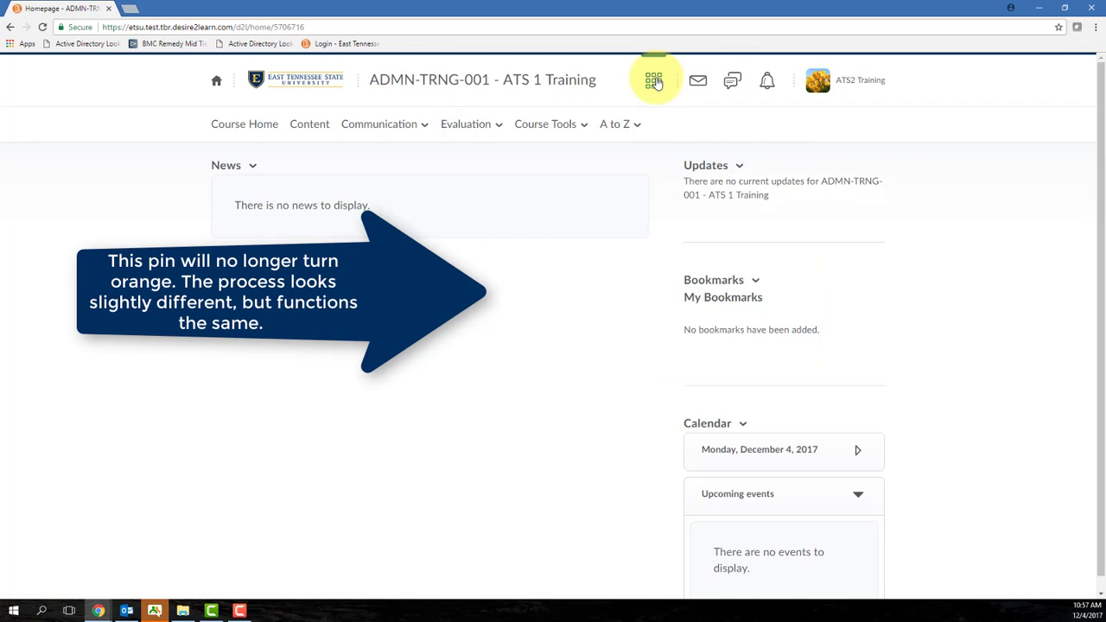
pyautogui.click(655, 82)
pyautogui.click(794, 243)
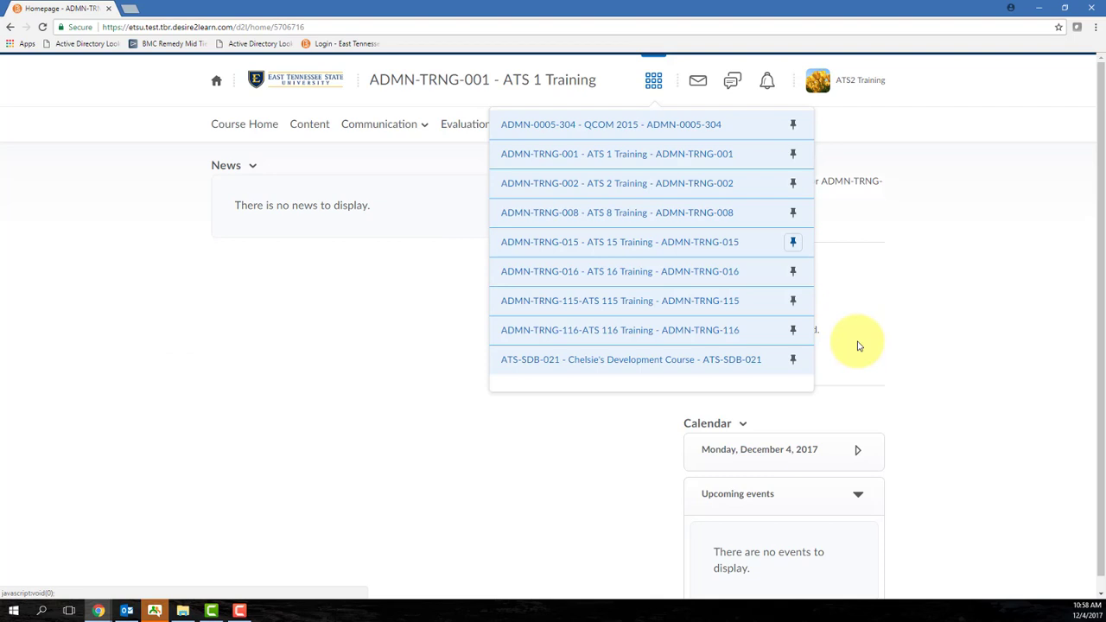
pyautogui.click(653, 83)
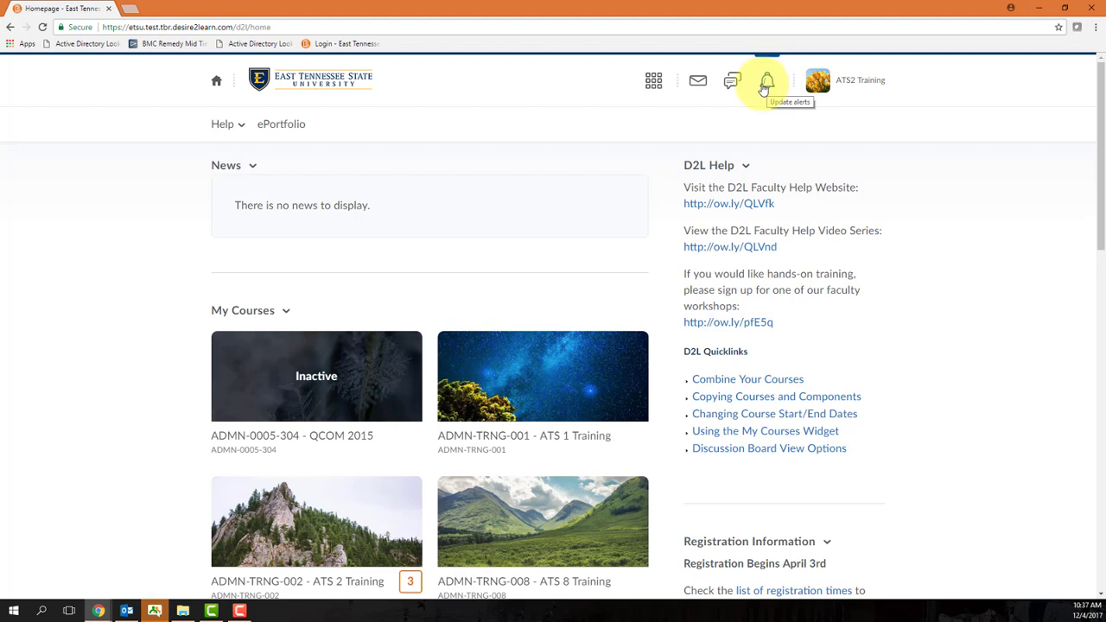
# Check the message, discussion and update alerts on the homepage.
pyautogui.click(696, 83)
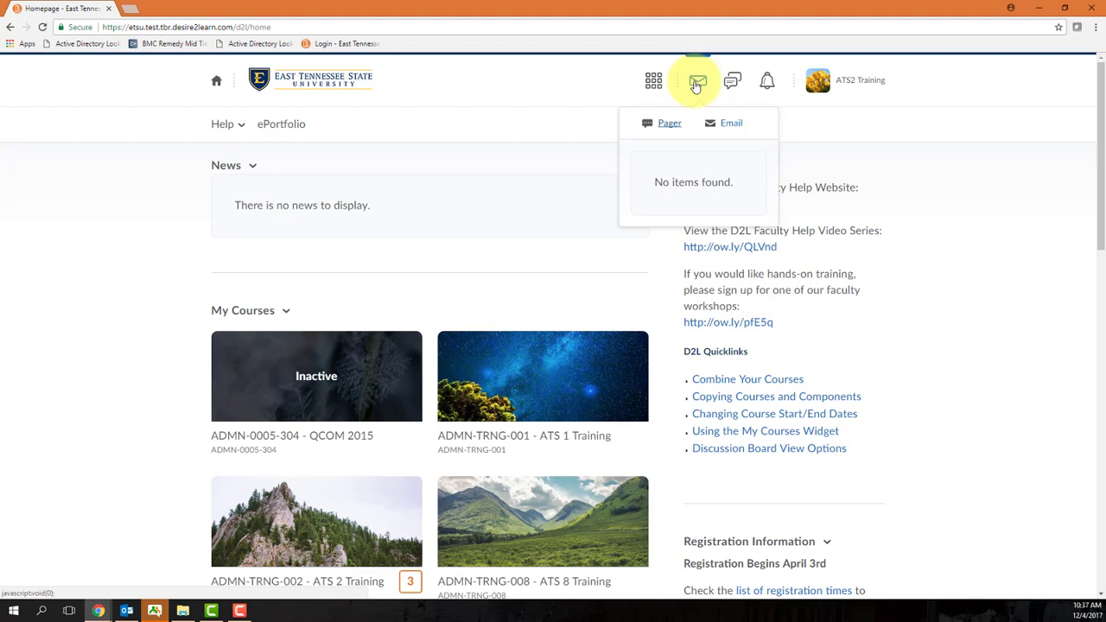
pyautogui.click(731, 82)
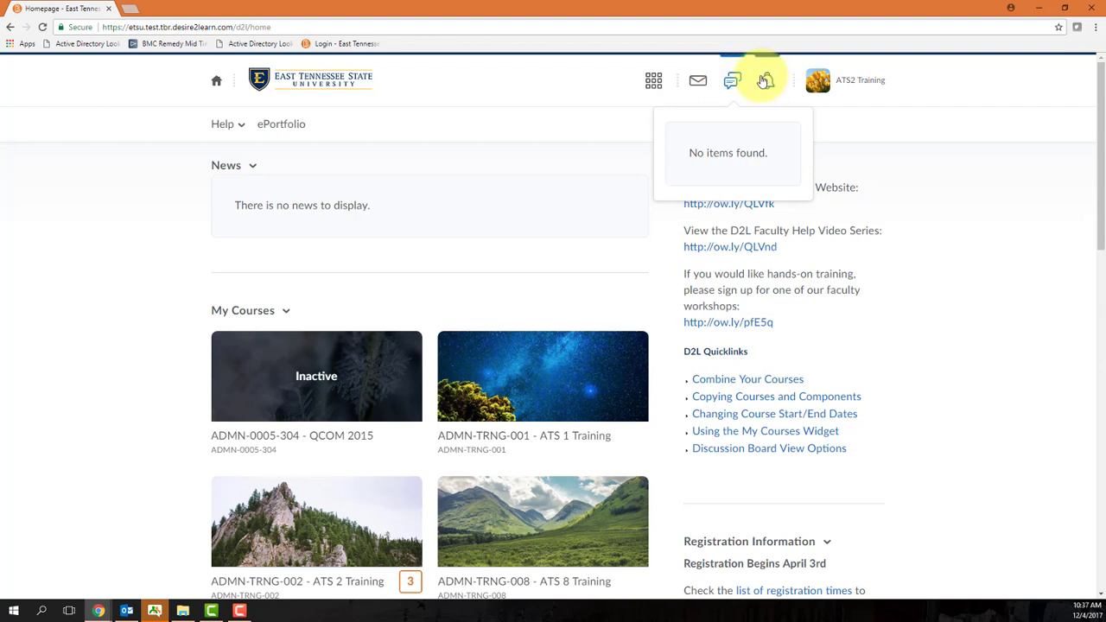
pyautogui.click(766, 81)
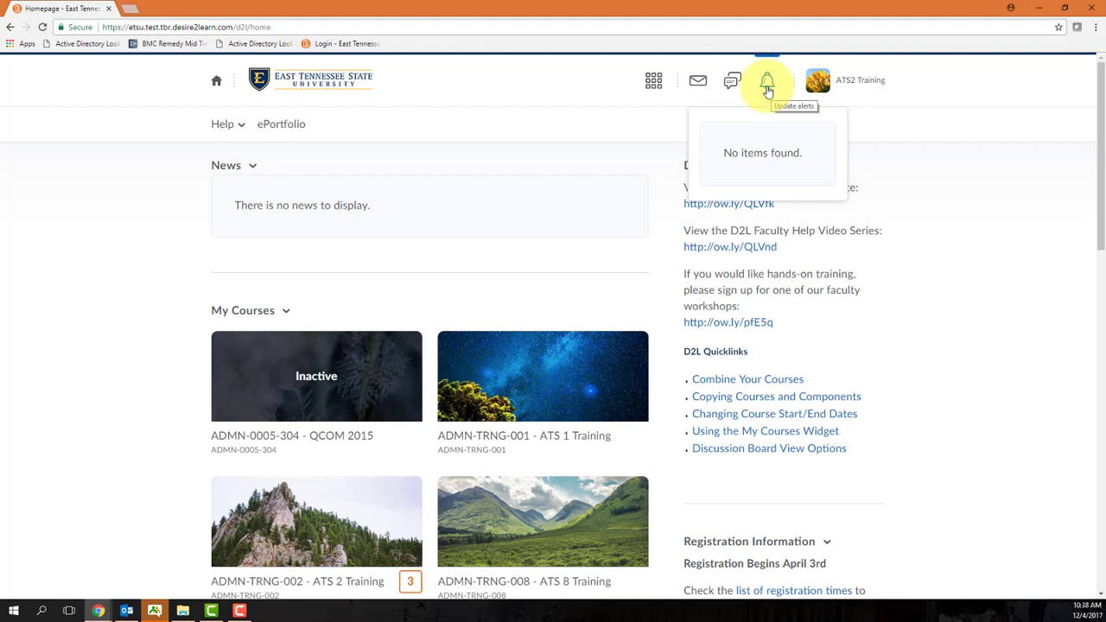
pyautogui.click(732, 84)
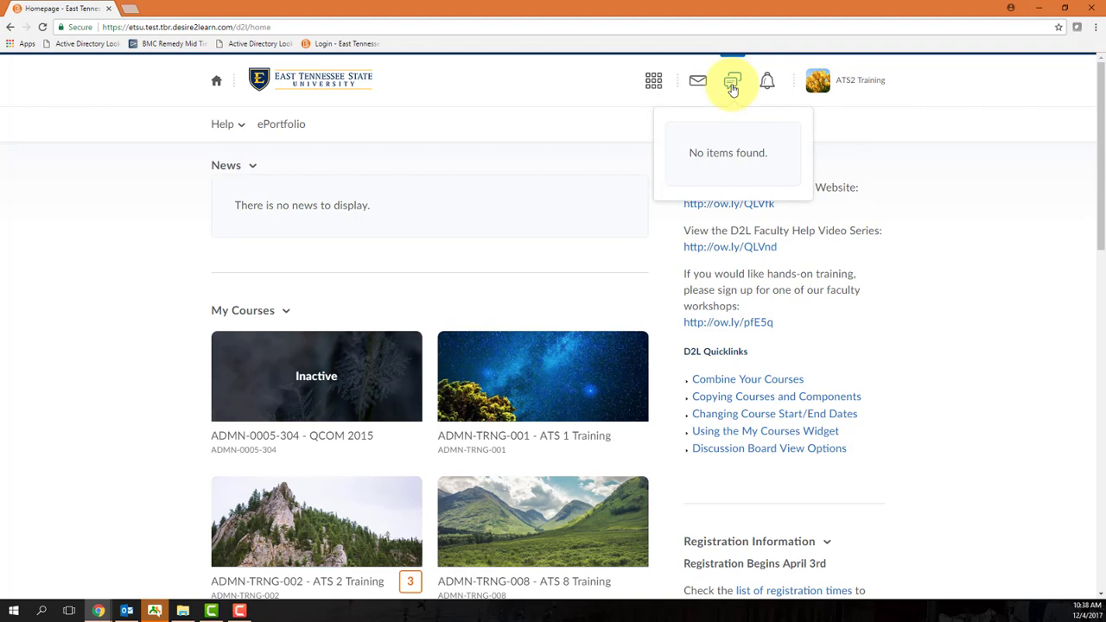
# View the user profile editing page and return to the homepage.
pyautogui.click(854, 82)
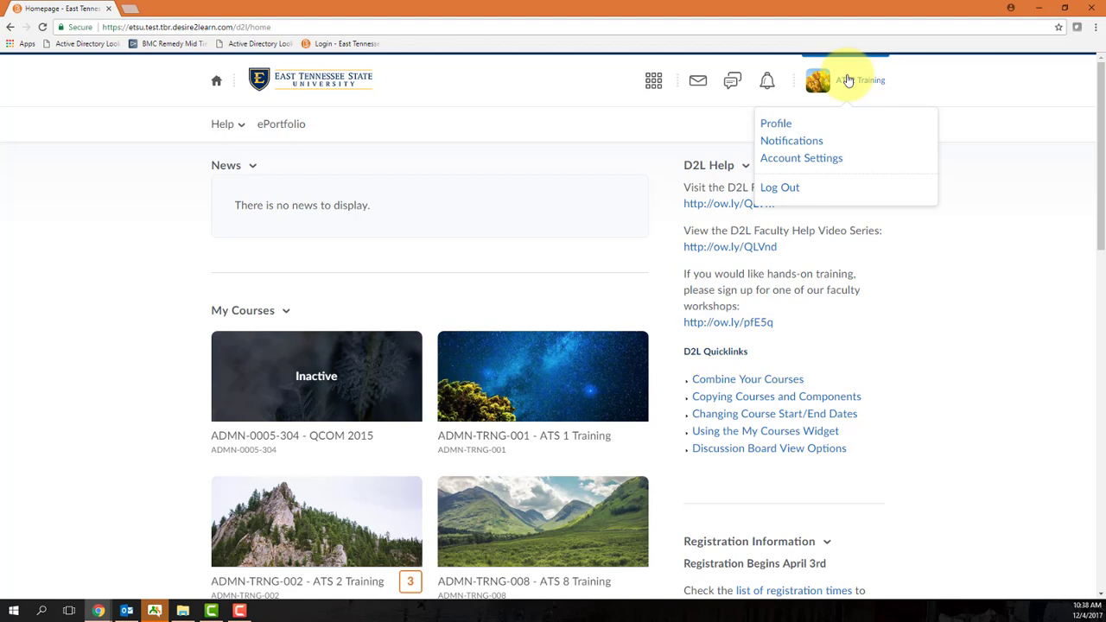
pyautogui.click(776, 125)
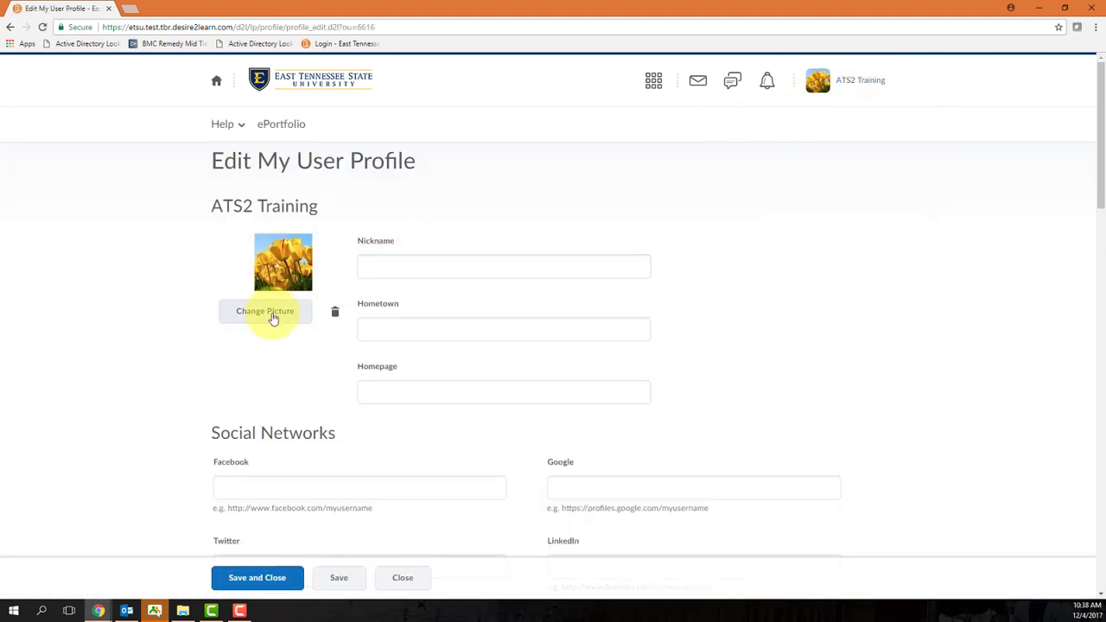
pyautogui.click(216, 84)
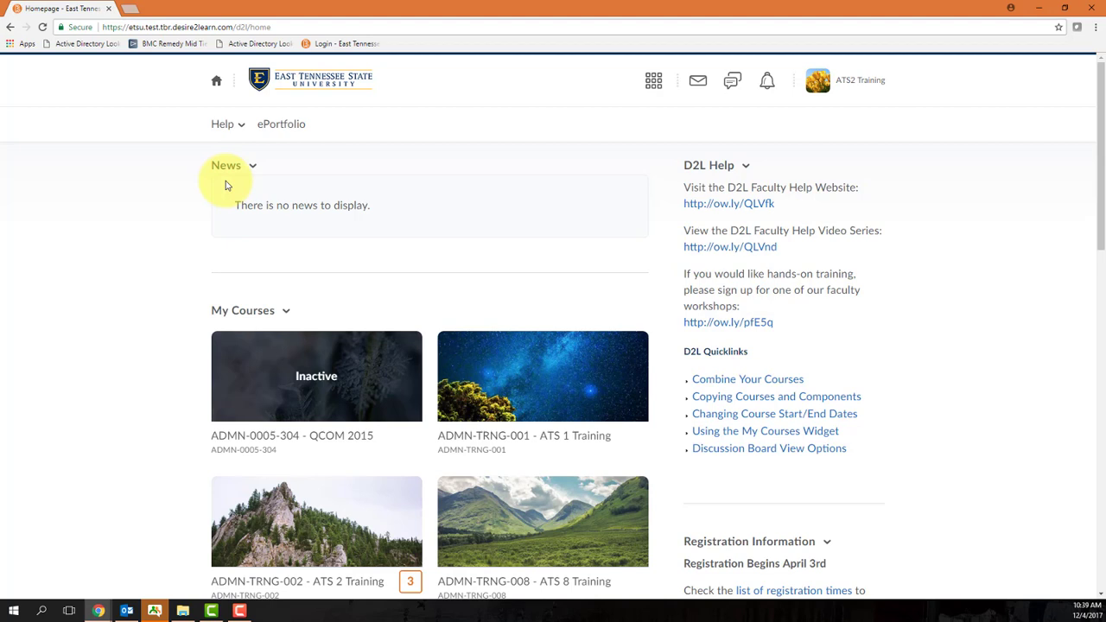
# Examine the actions available for the My Courses widget and browse all of its course tiles.
pyautogui.scroll(-1, 260, 229)
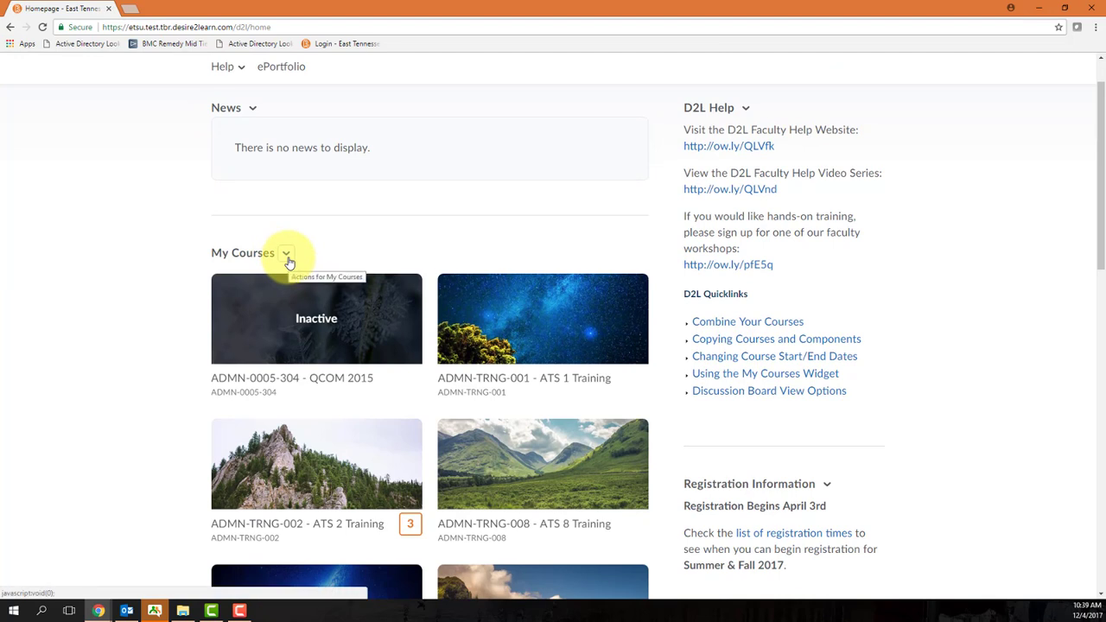
pyautogui.click(289, 261)
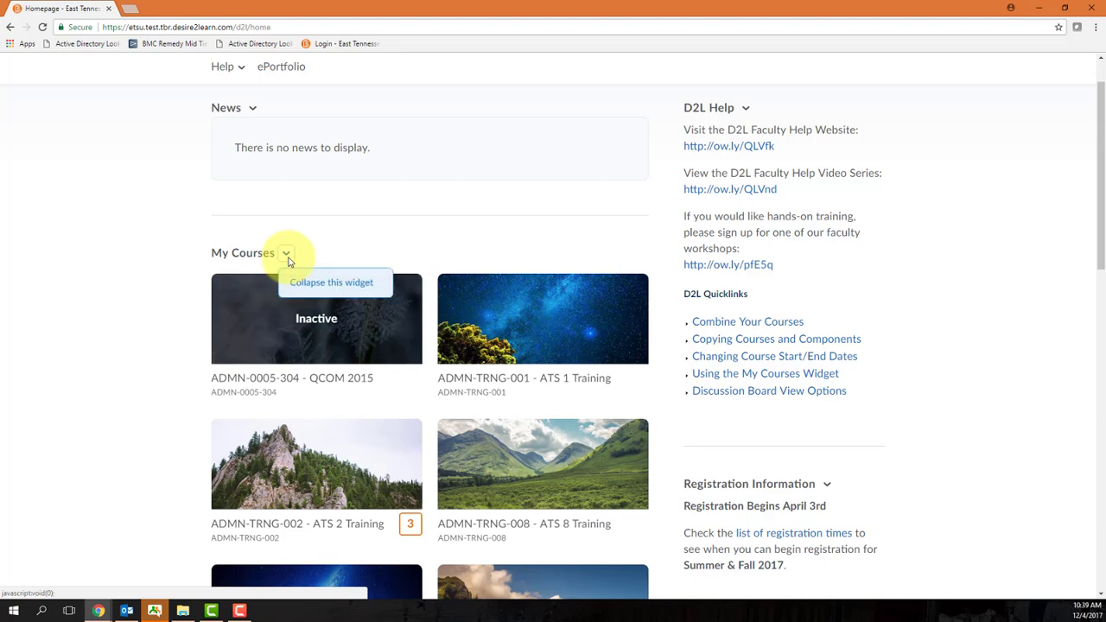
pyautogui.click(289, 260)
pyautogui.click(289, 260)
pyautogui.click(285, 254)
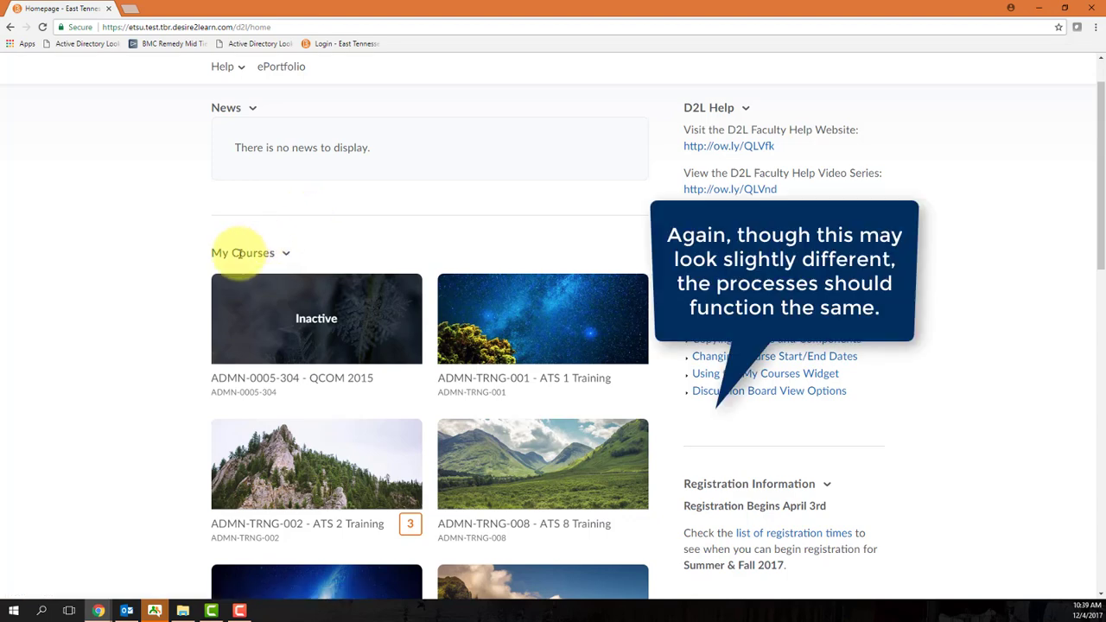
pyautogui.scroll(-6, 241, 255)
pyautogui.scroll(-1, 241, 255)
pyautogui.scroll(8, 241, 254)
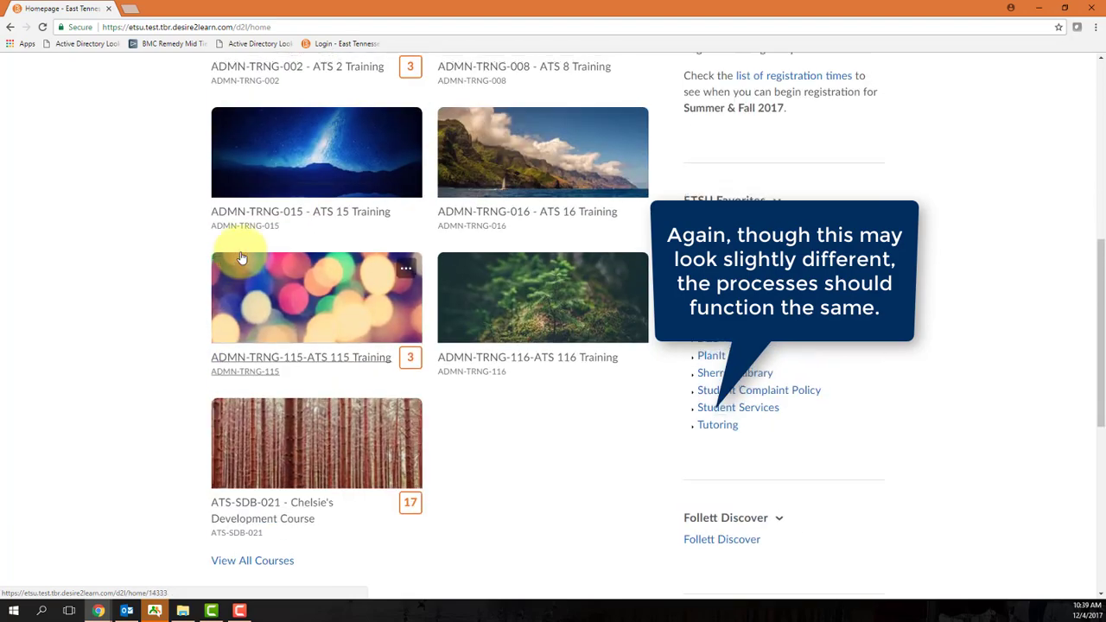
pyautogui.scroll(-6, 242, 252)
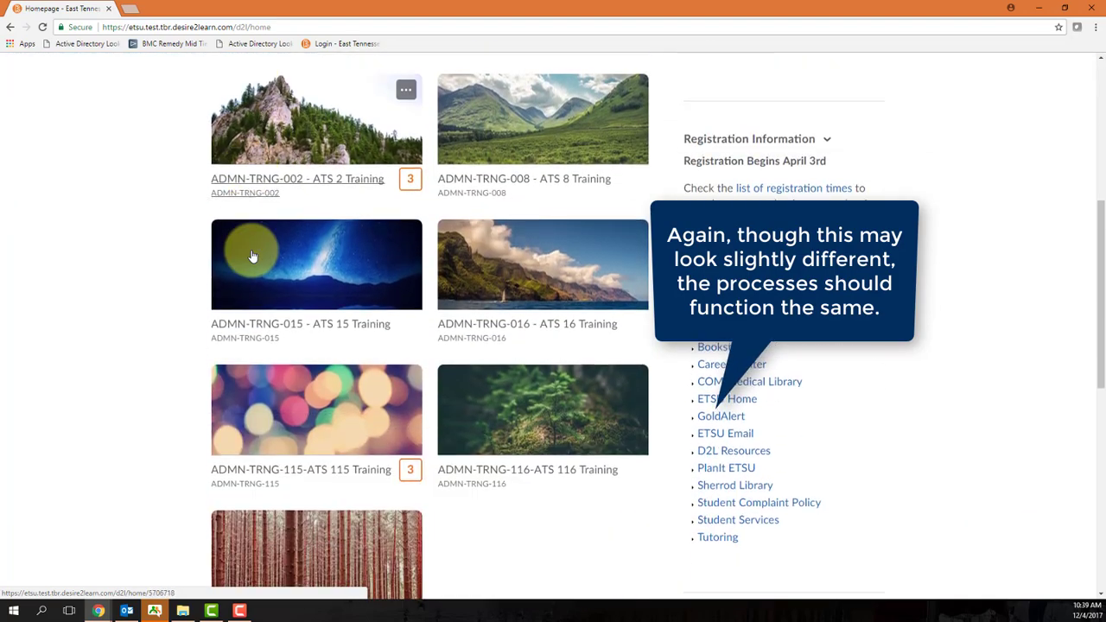
pyautogui.scroll(5, 251, 255)
pyautogui.scroll(2, 250, 255)
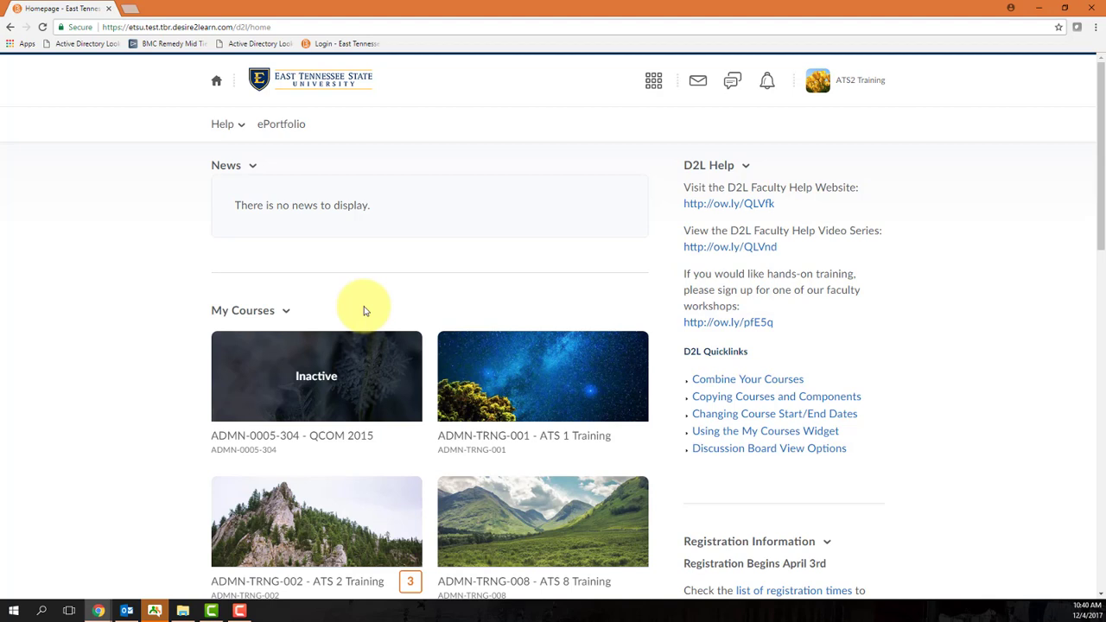
# Open the ADMN-TRNG-001 - ATS 1 Training course from the My Courses widget.
pyautogui.scroll(-1, 364, 311)
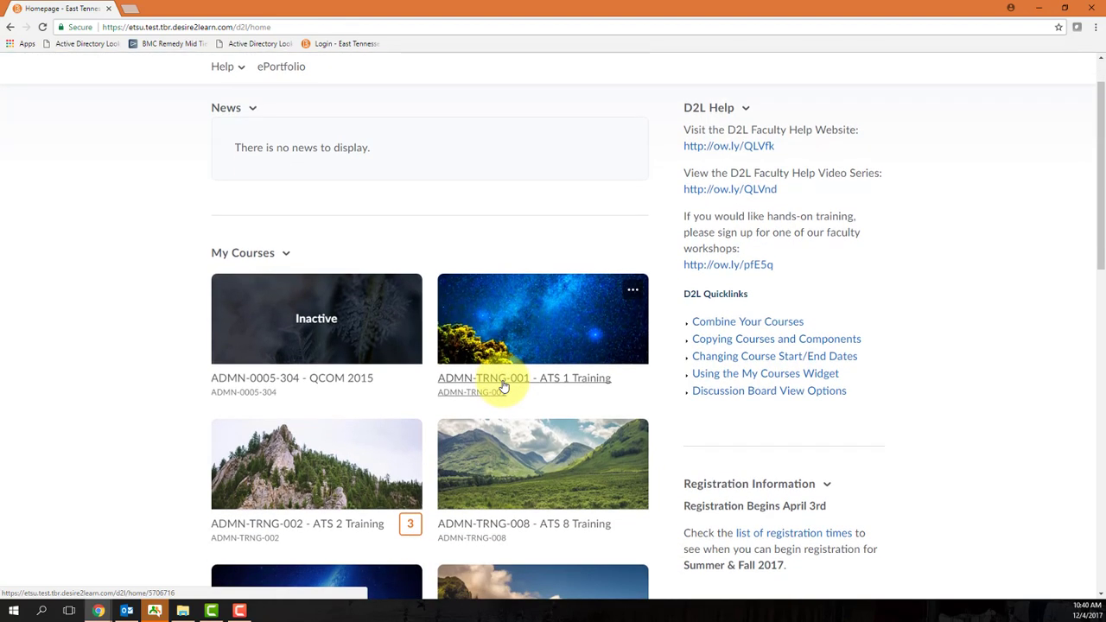
pyautogui.click(503, 387)
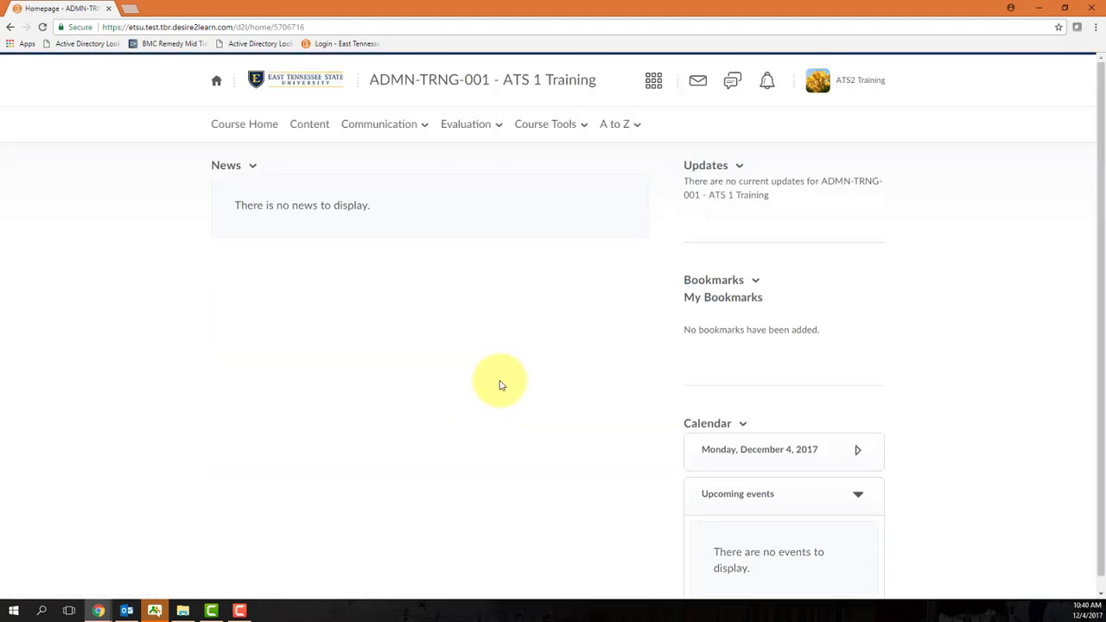